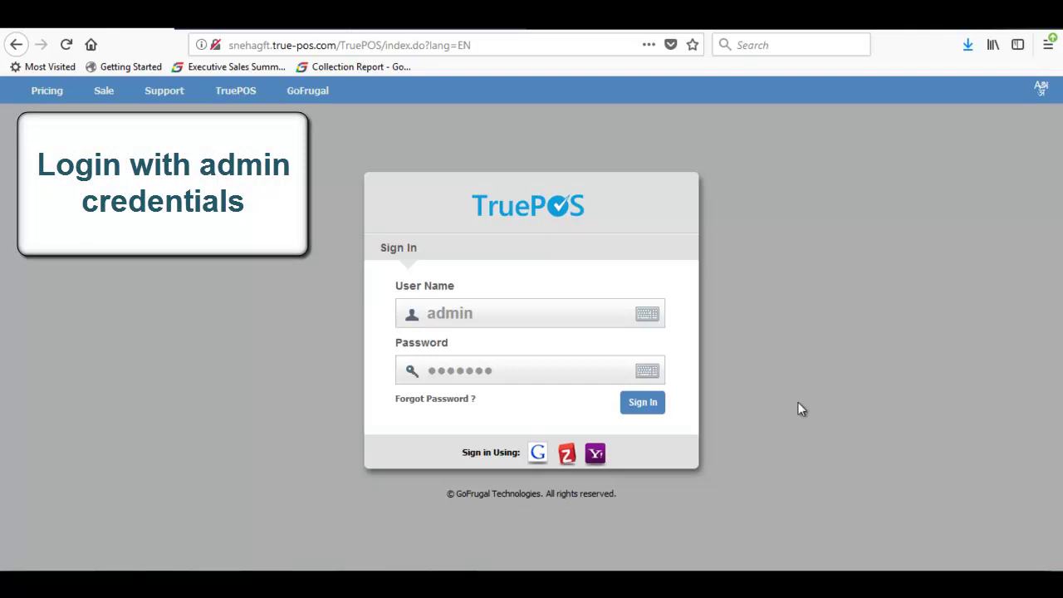
Sign in with the admin account and bring up the Tools options on the dashboard.
left_click(646, 403)
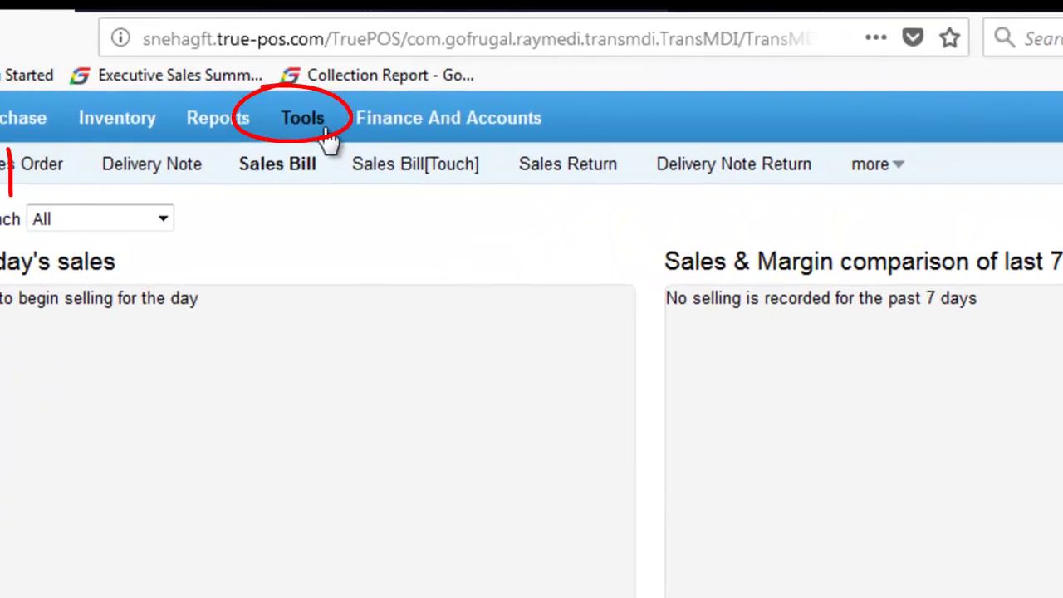
left_click(319, 97)
Enable Branch wise Sequence No in Business Configuration and save the setting.
left_click(12, 176)
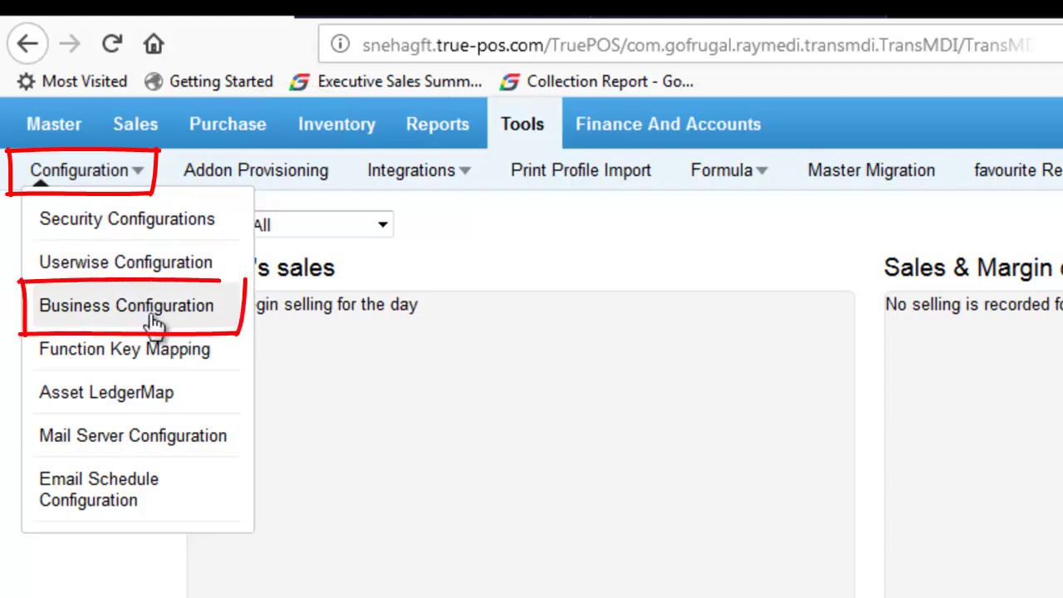
left_click(154, 322)
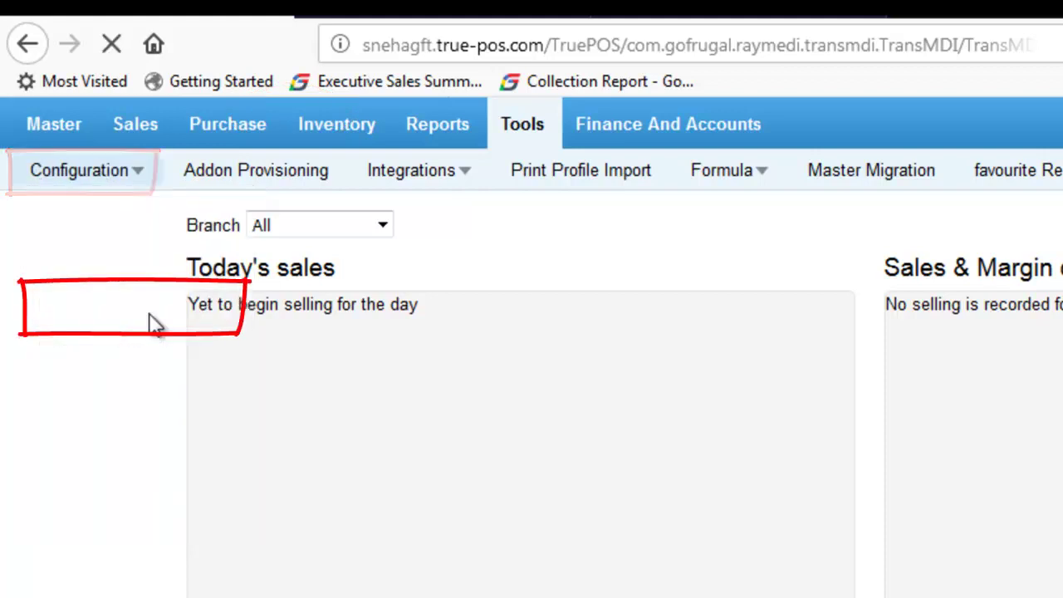
left_click(489, 364)
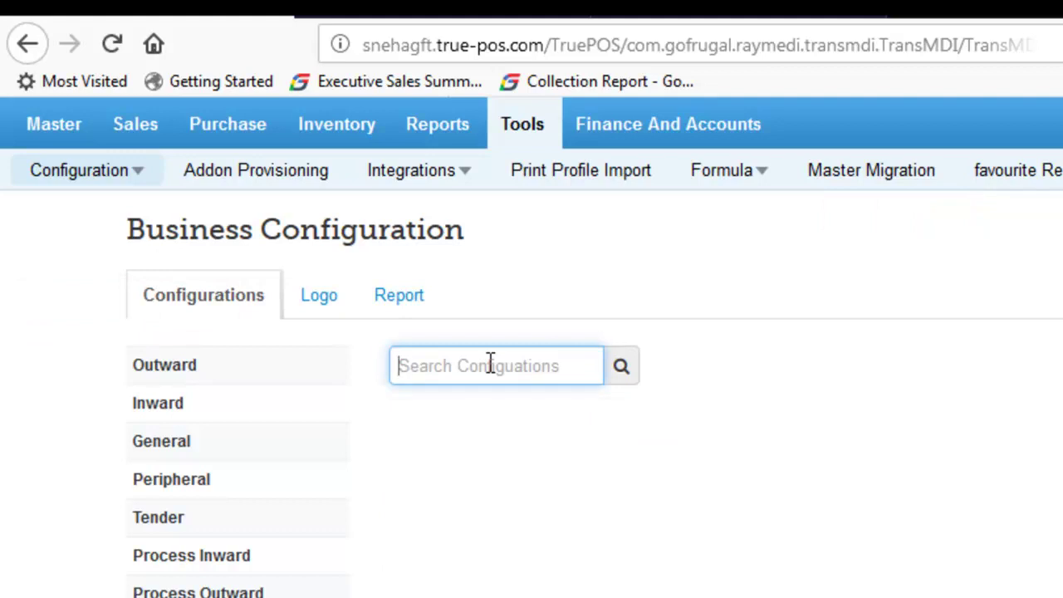
type("branch wise sequence no")
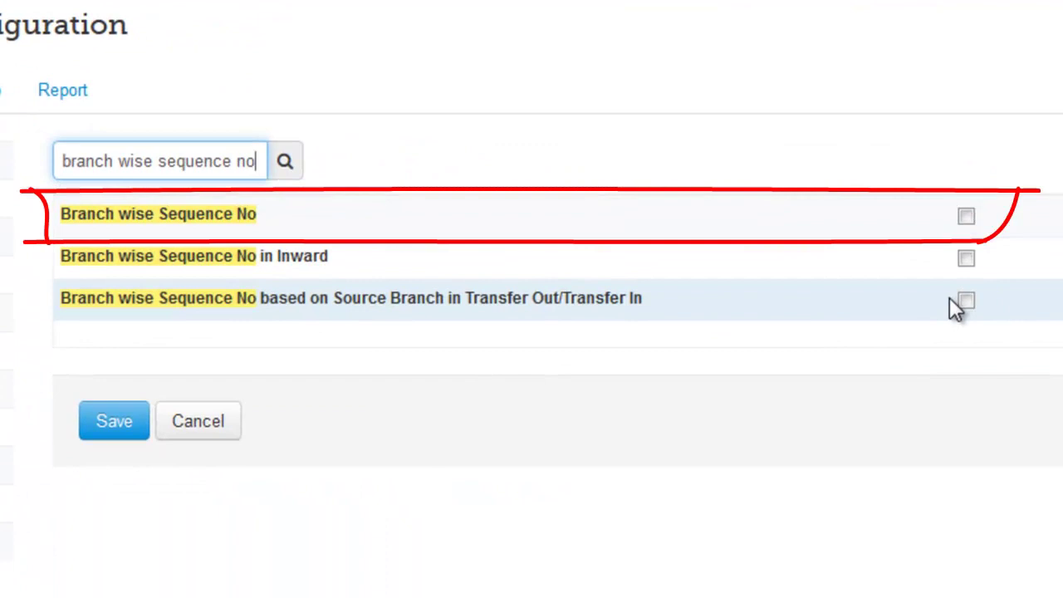
left_click(968, 220)
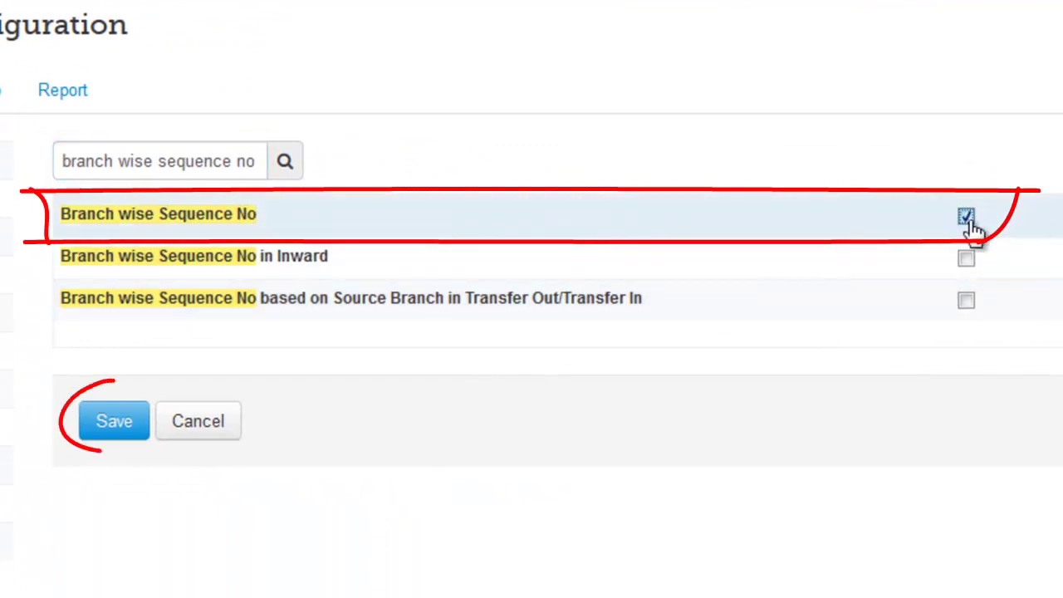
left_click(118, 430)
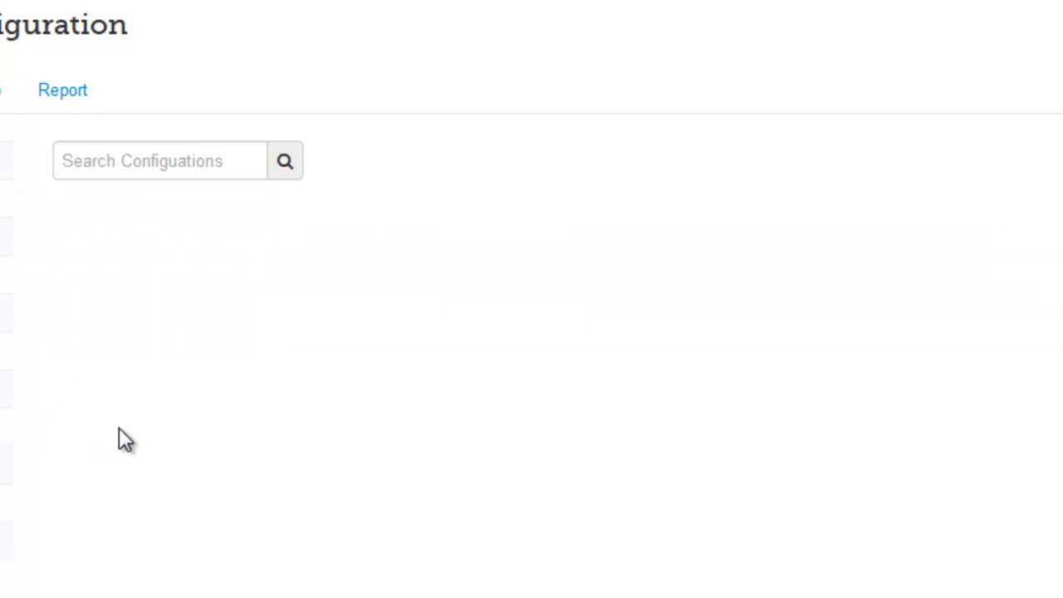
left_click(775, 121)
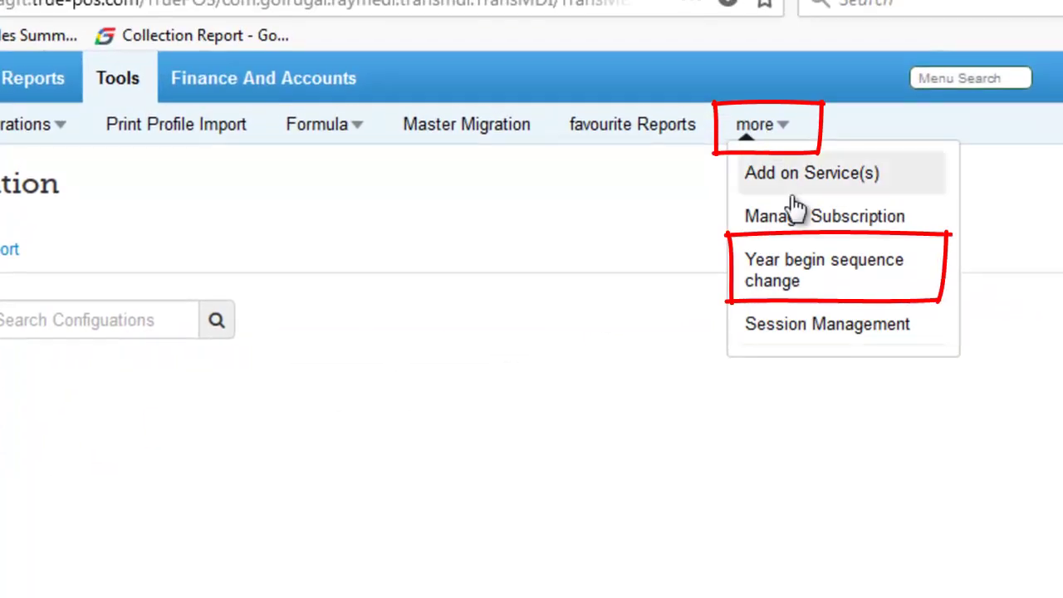
On the Year begin sequence change page, tick Sales and set its starting number to 1000.
left_click(830, 285)
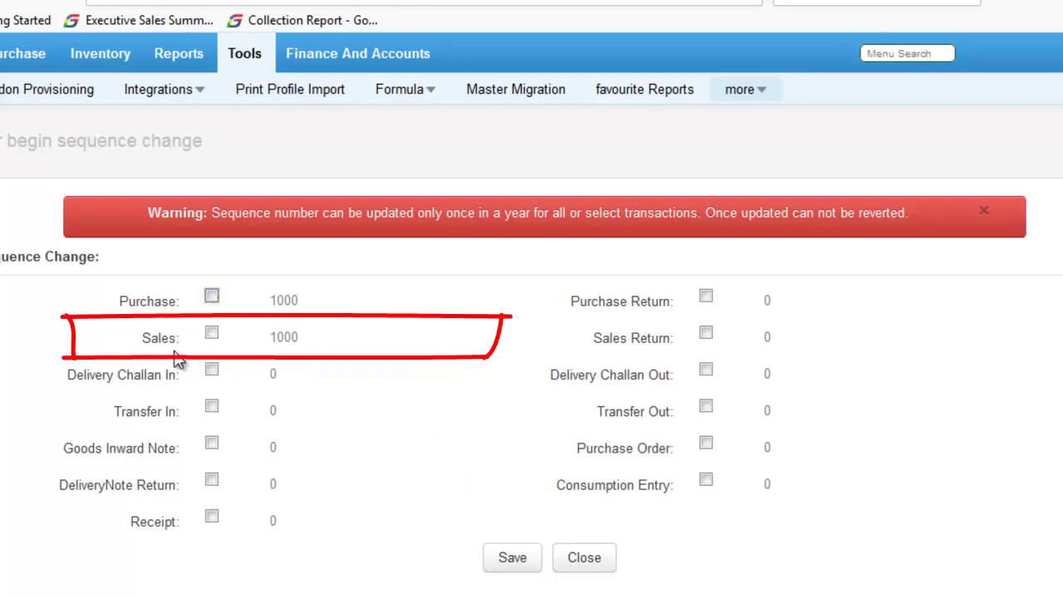
left_click(212, 335)
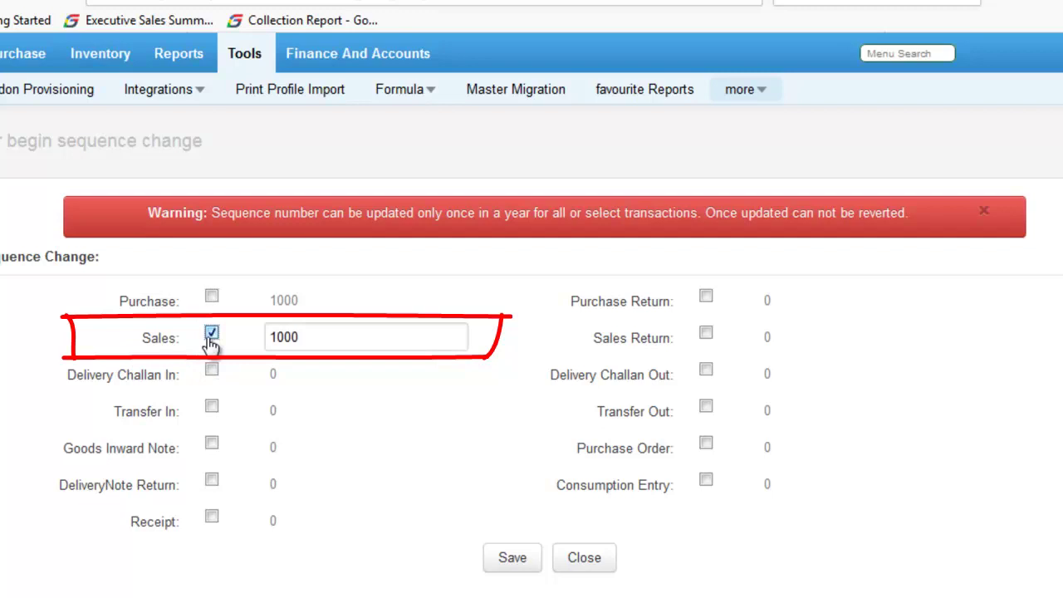
left_click(309, 343)
key("BackSpace")
key("BackSpace")
key("BackSpace")
key("BackSpace")
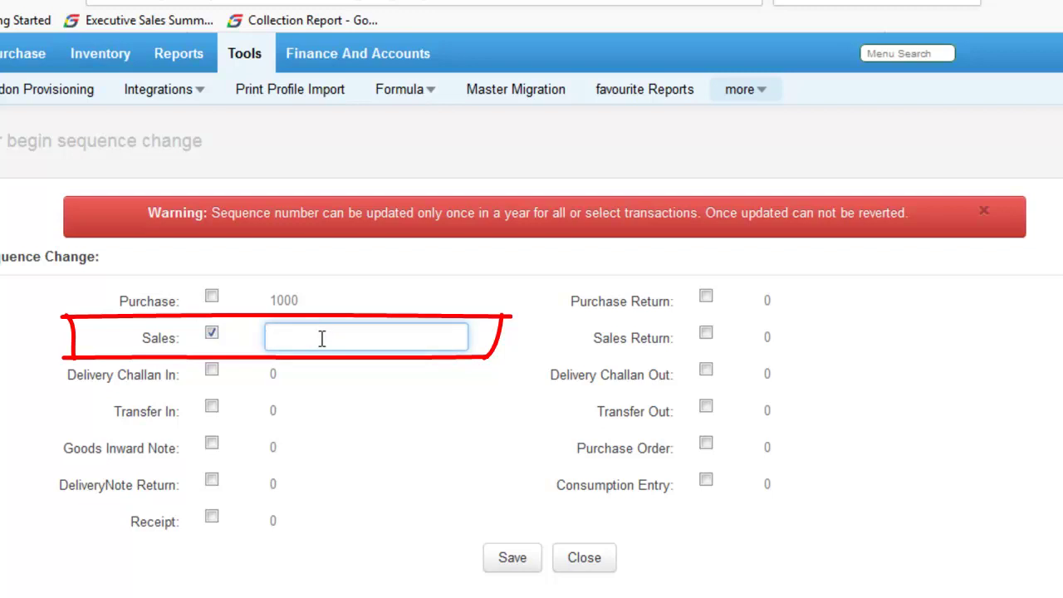
type("1000")
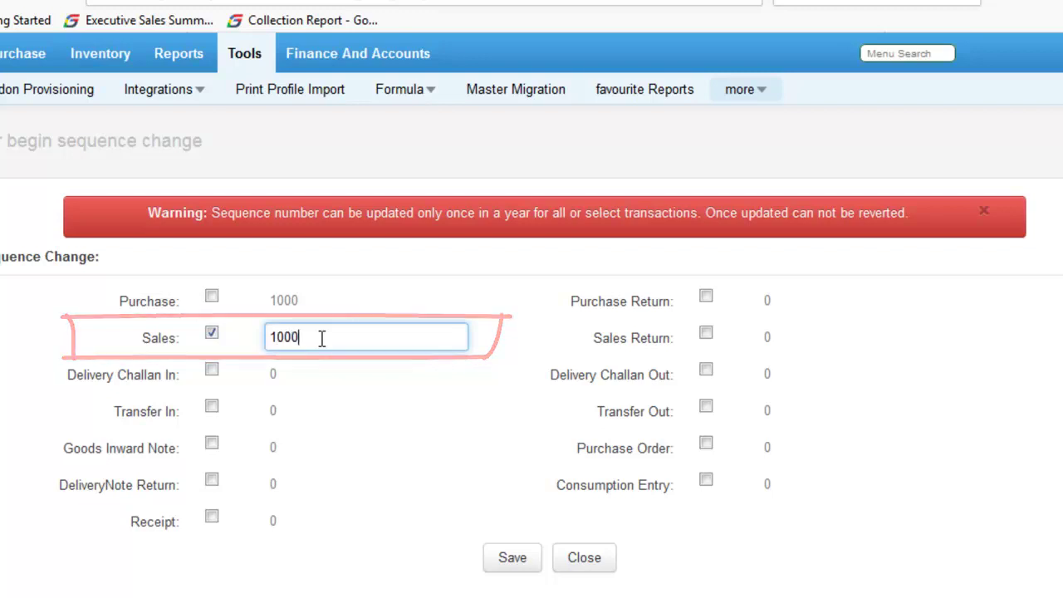
Save the Sales sequence reset to 1000 and confirm the sequence number update.
left_click(512, 565)
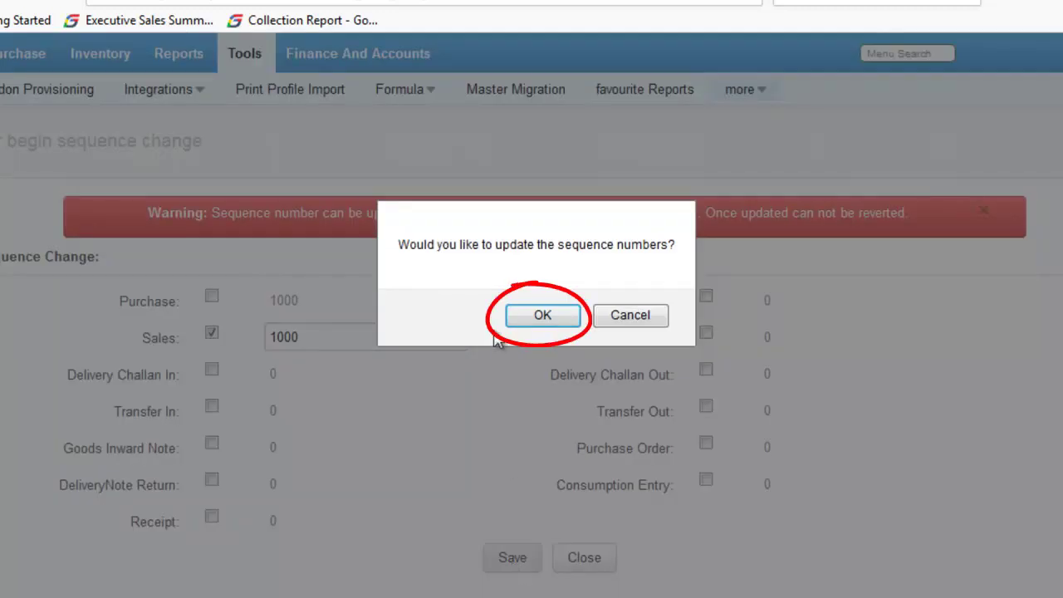
left_click(544, 316)
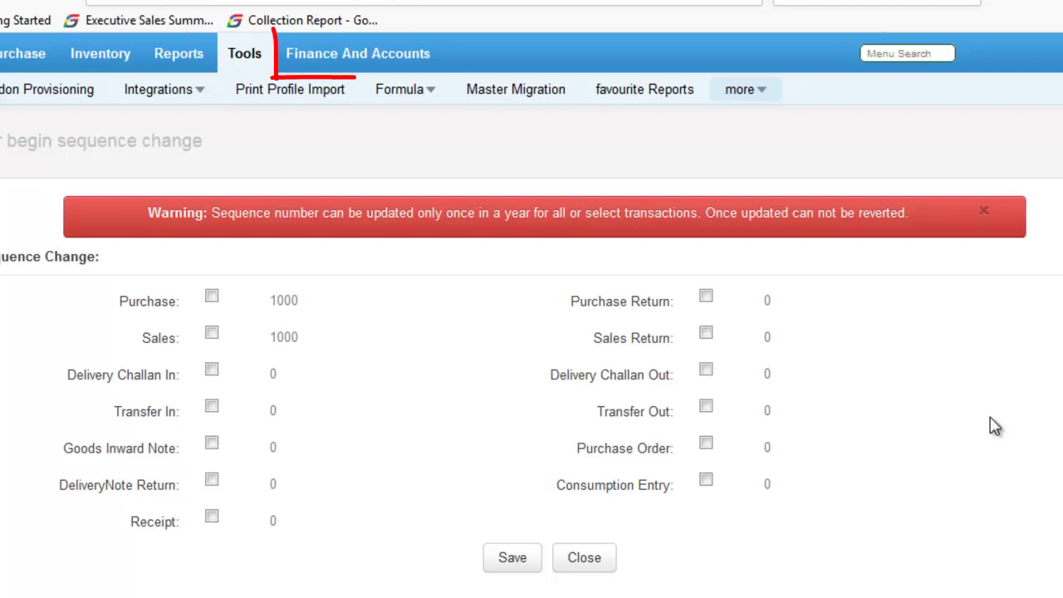
left_click(375, 58)
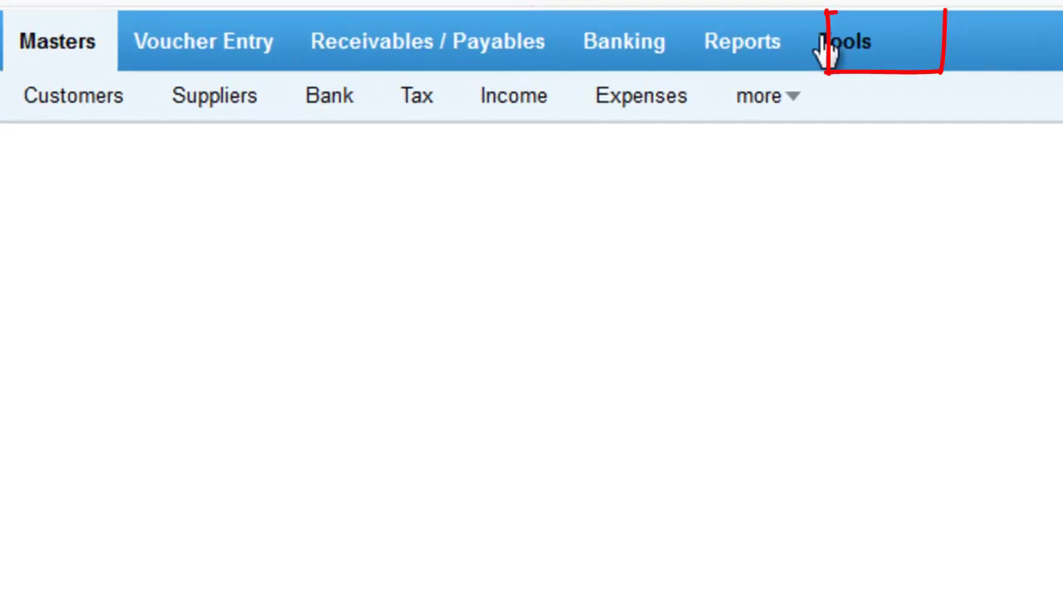
Fill the Year End Process form: All locations, 2017_2018, Profit and Loss Account ledger, Force Year End N.
left_click(455, 55)
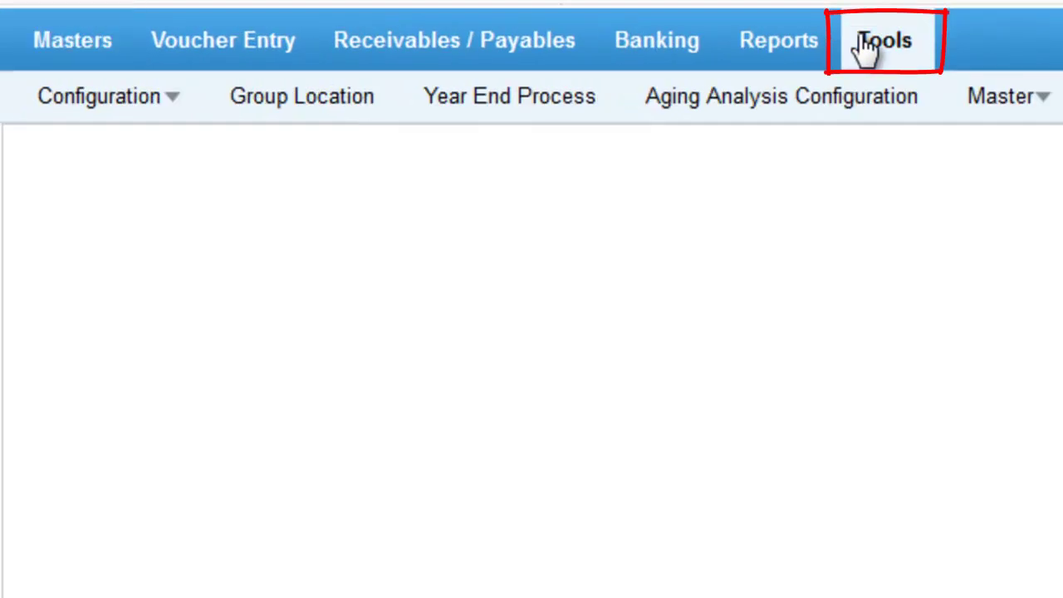
left_click(570, 114)
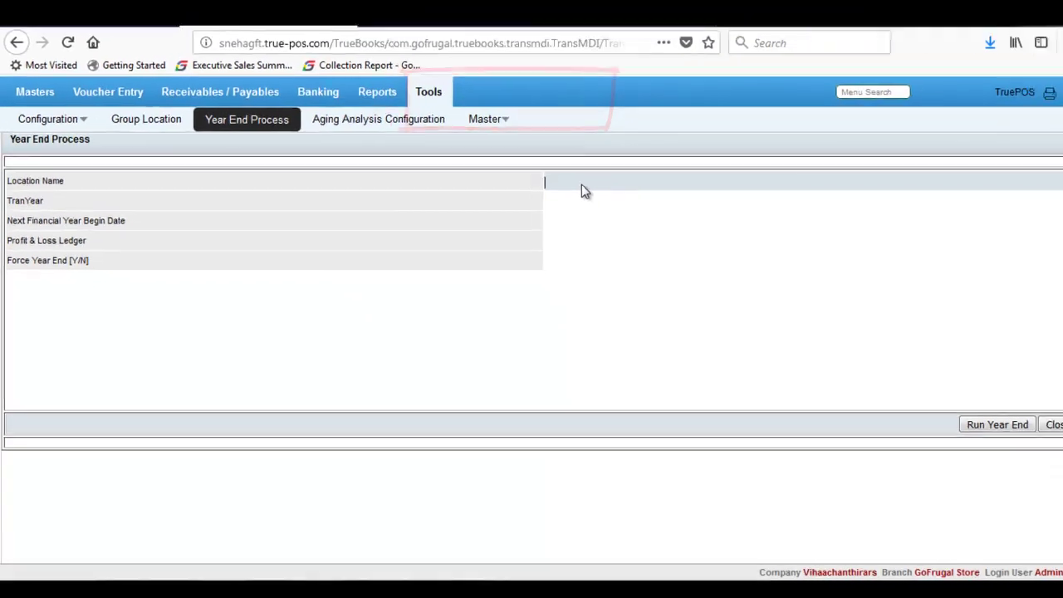
left_click(571, 189)
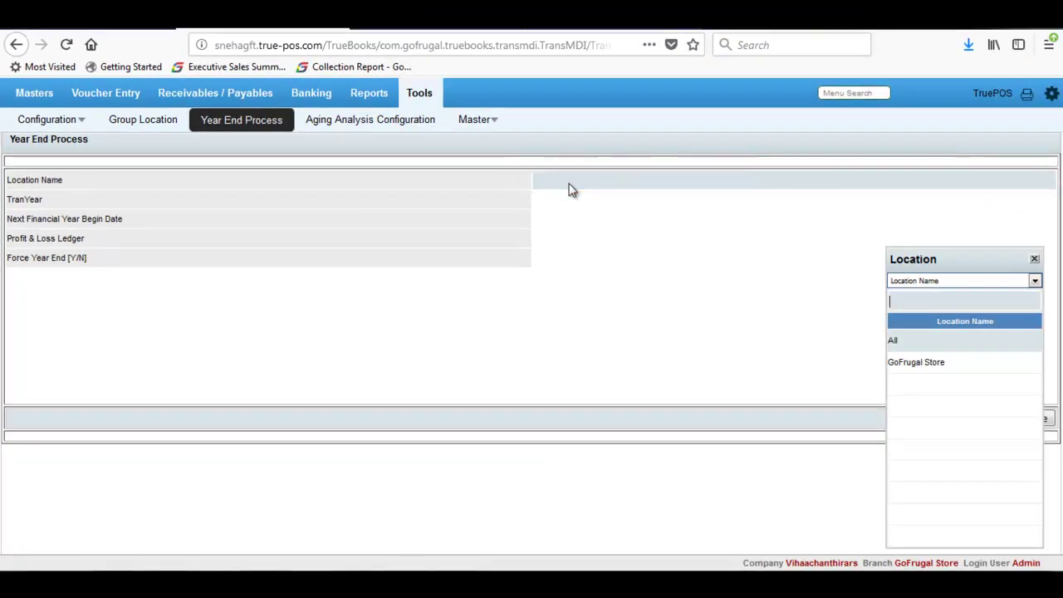
key("Return")
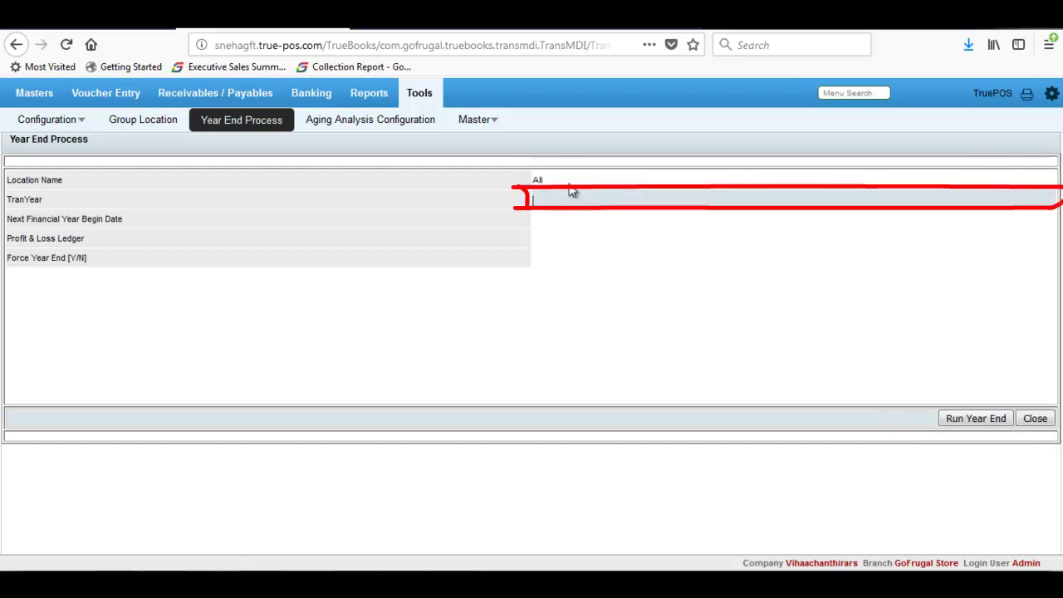
key("Return")
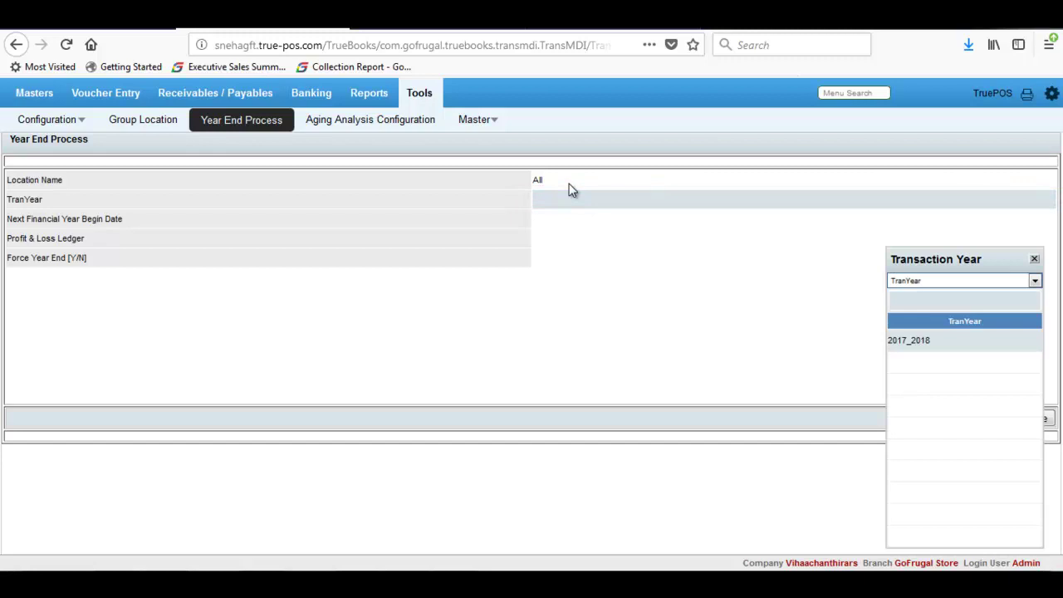
key("Return")
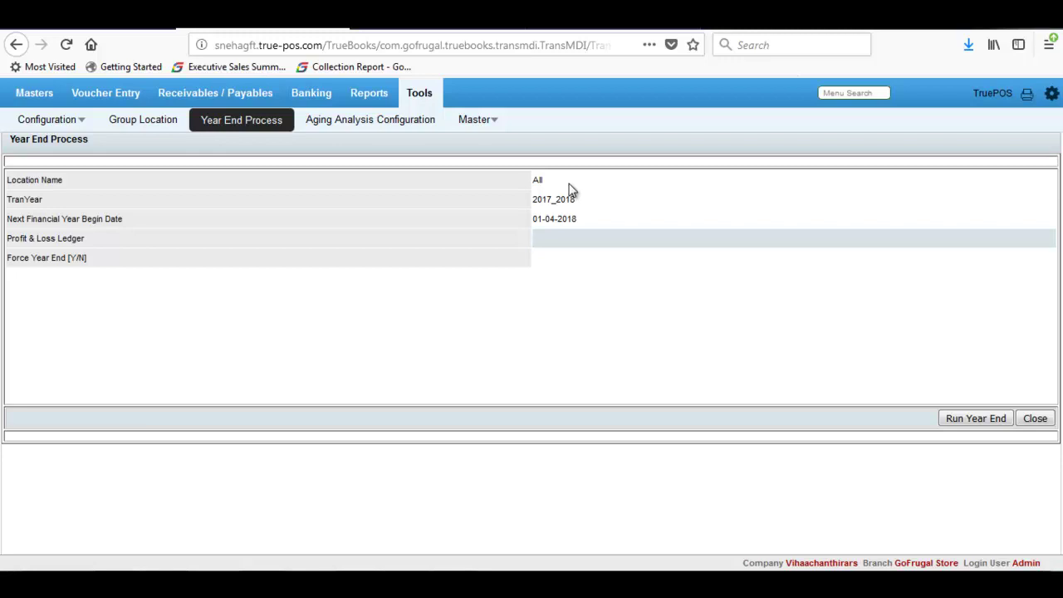
key("Return")
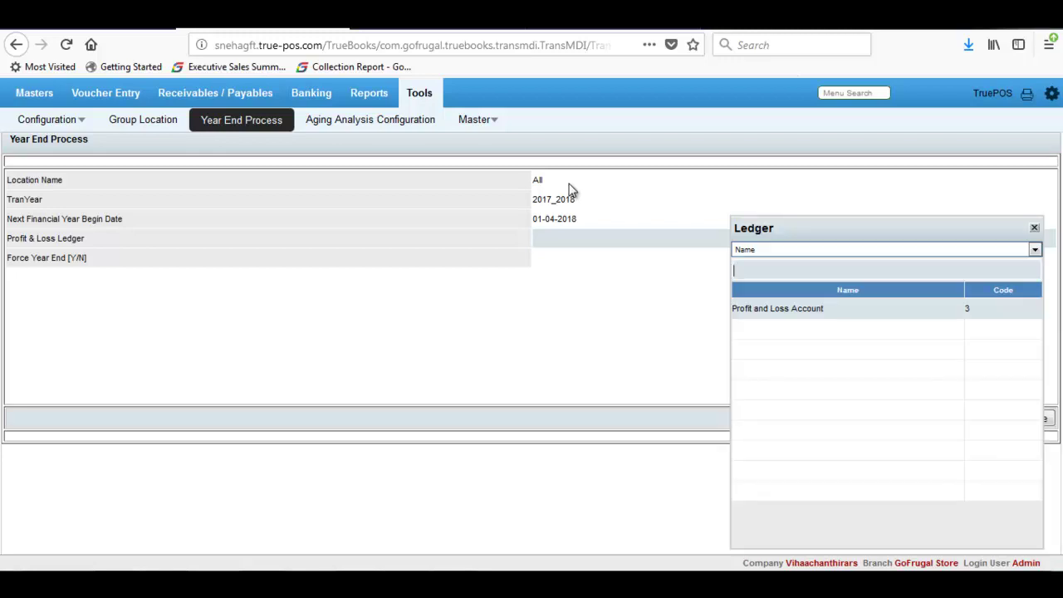
key("Return")
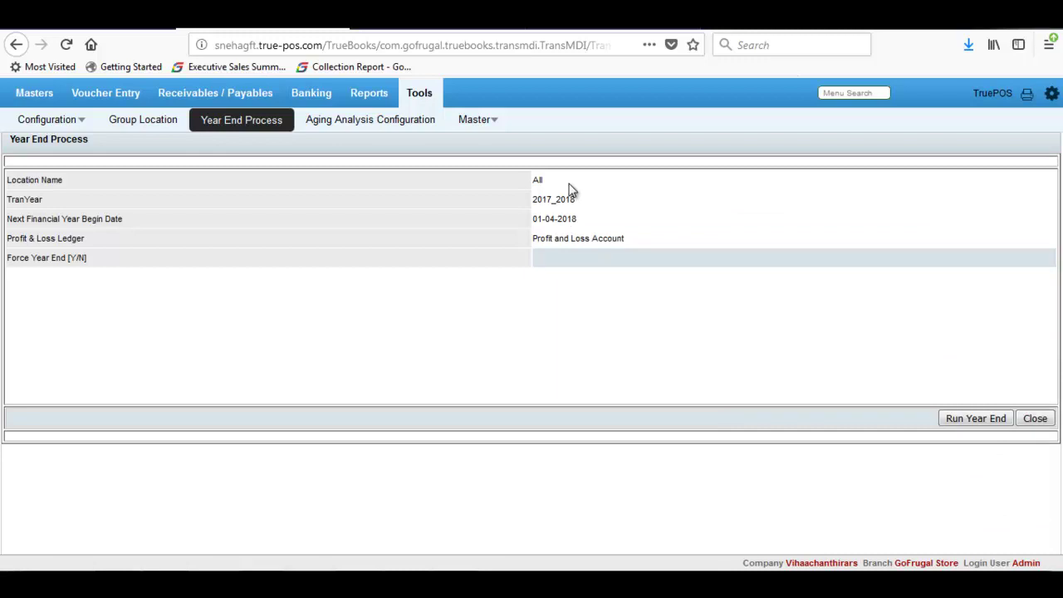
type("N")
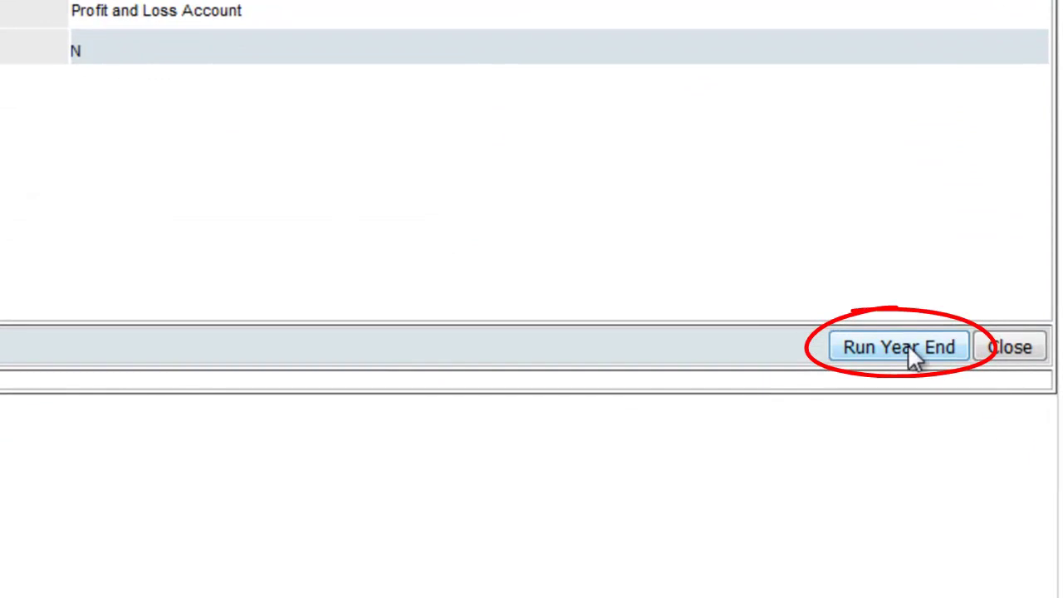
Run the year end for 2017_2018 and dismiss the completion alert.
left_click(910, 349)
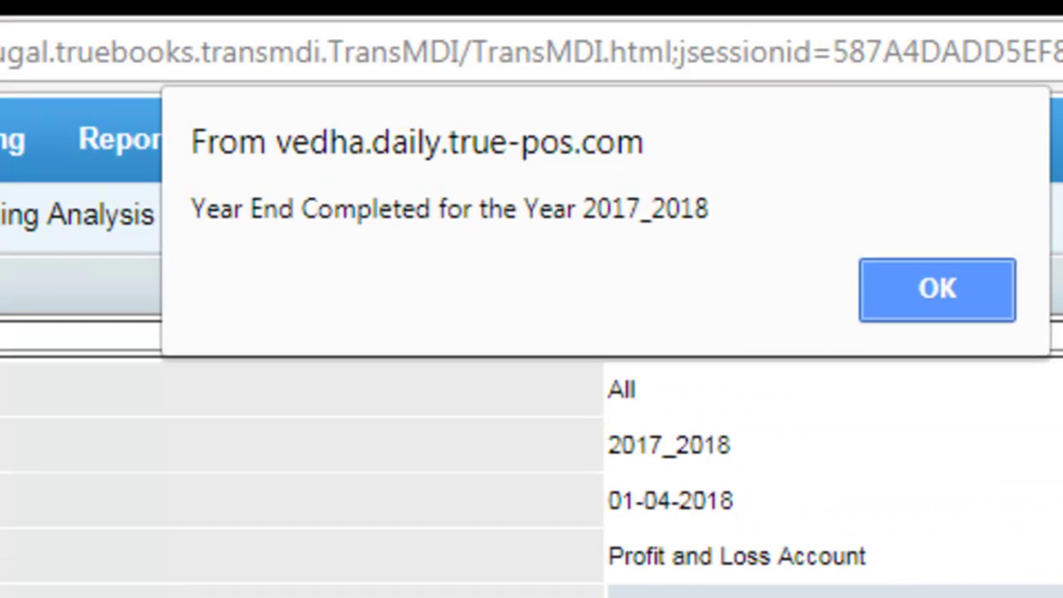
left_click(930, 295)
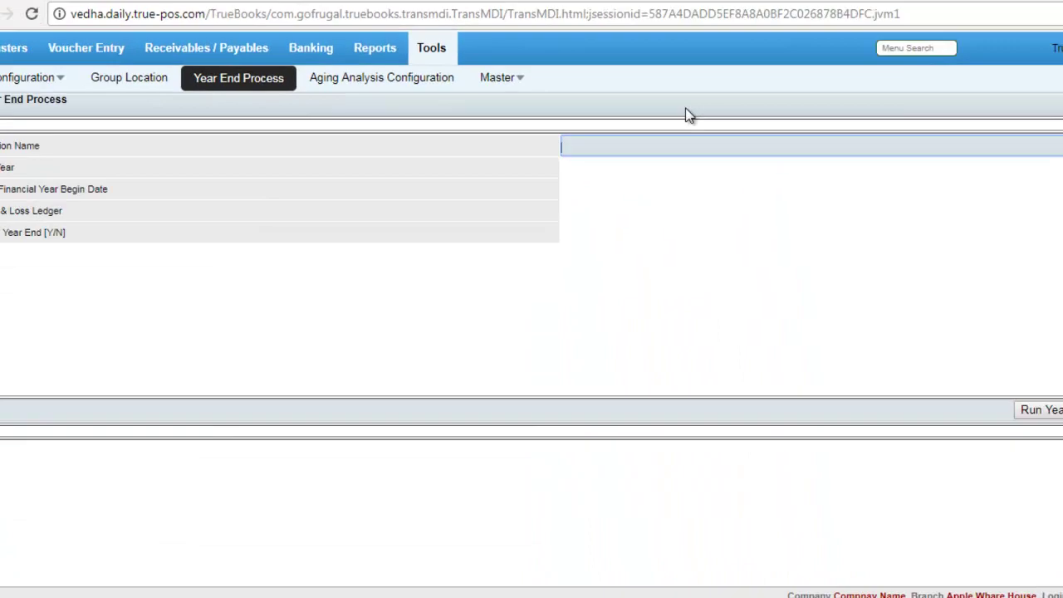